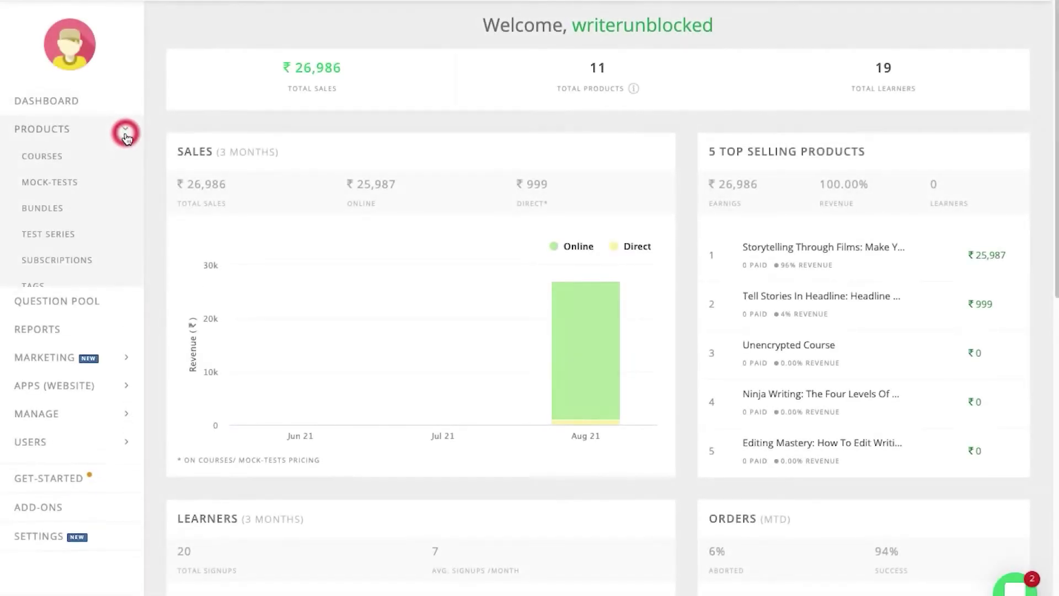
# Step: Start a new mock test from the Mock-Tests list to reach the General quiz template choice
pyautogui.click(113, 182)
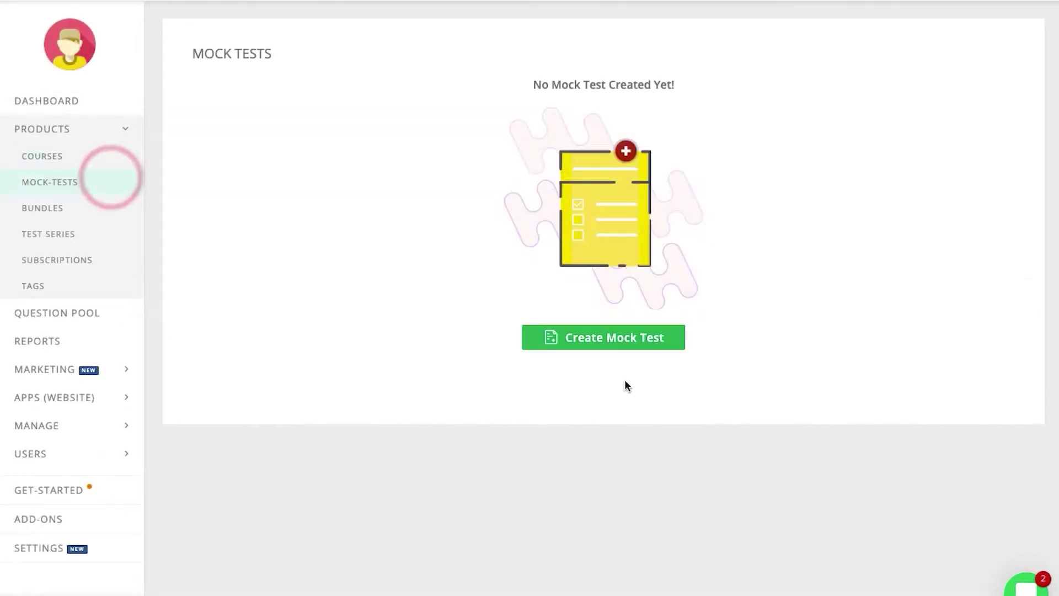
pyautogui.click(644, 347)
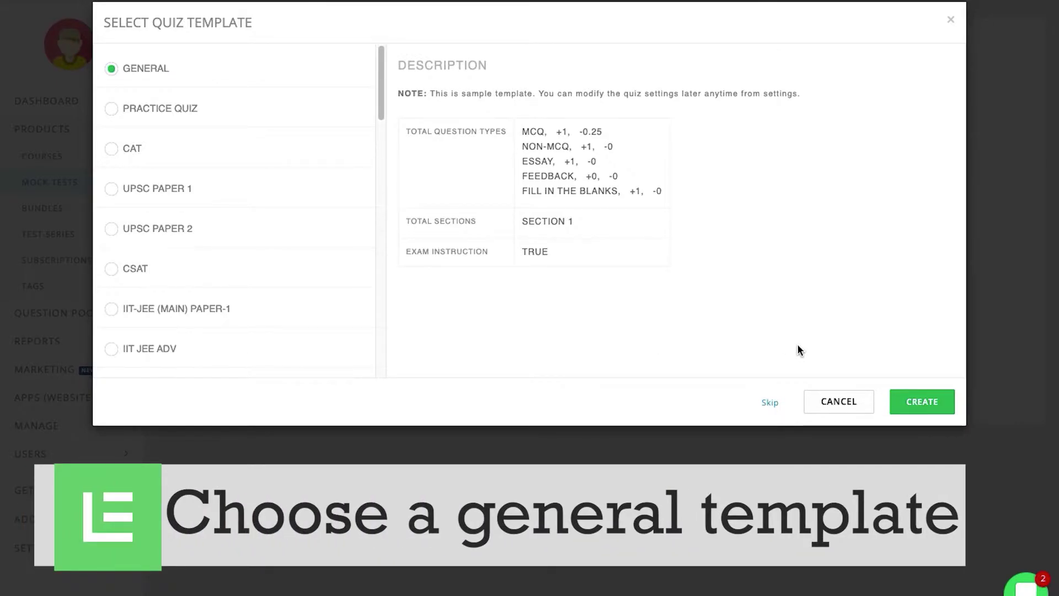
# Step: Create the Physics For Class 11 quiz from the General template and save an empty Section 1
pyautogui.click(913, 406)
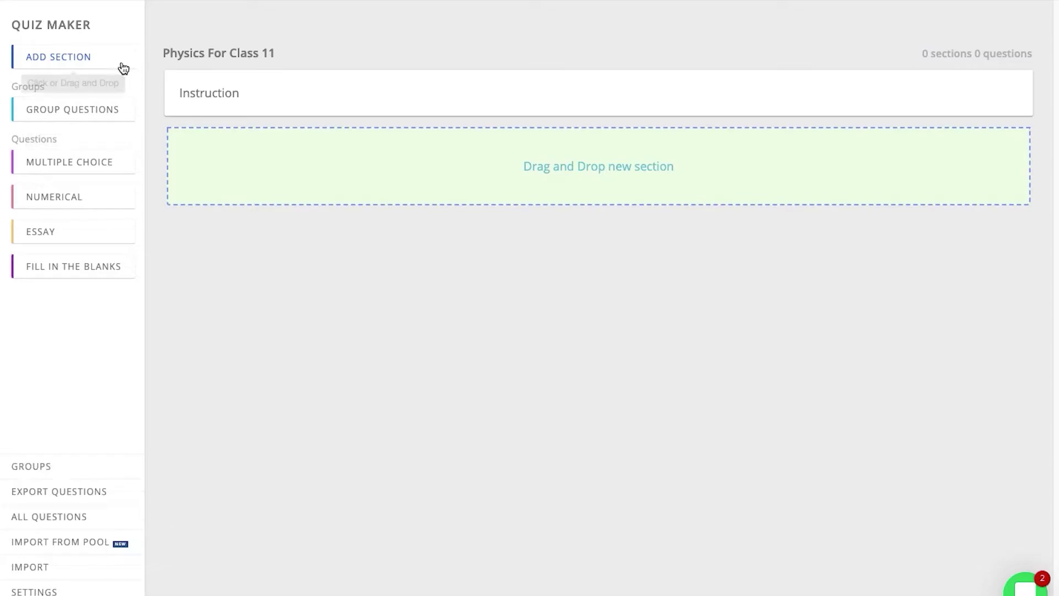
pyautogui.click(122, 60)
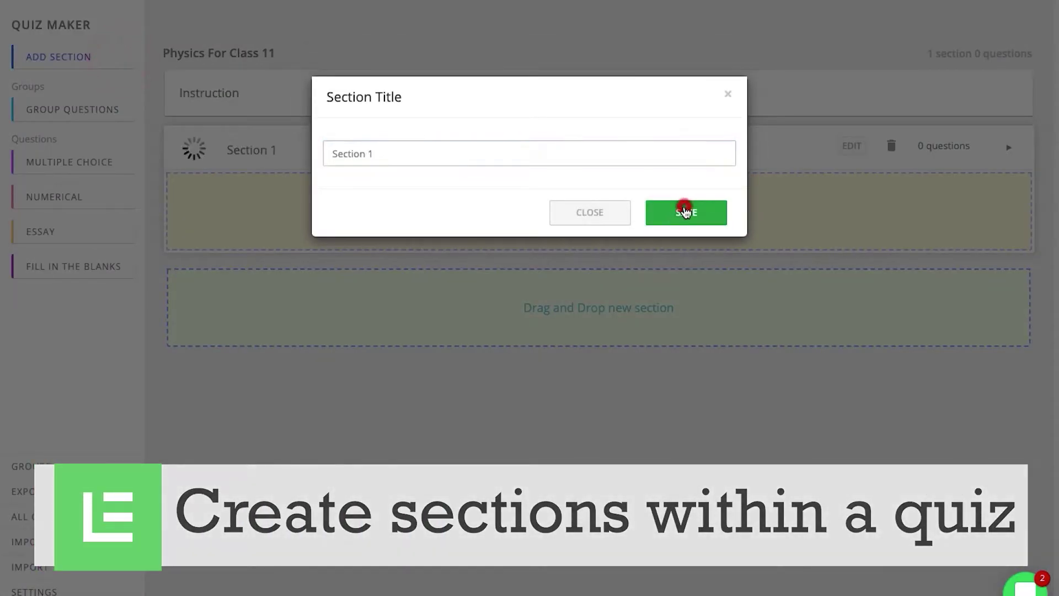
pyautogui.click(686, 209)
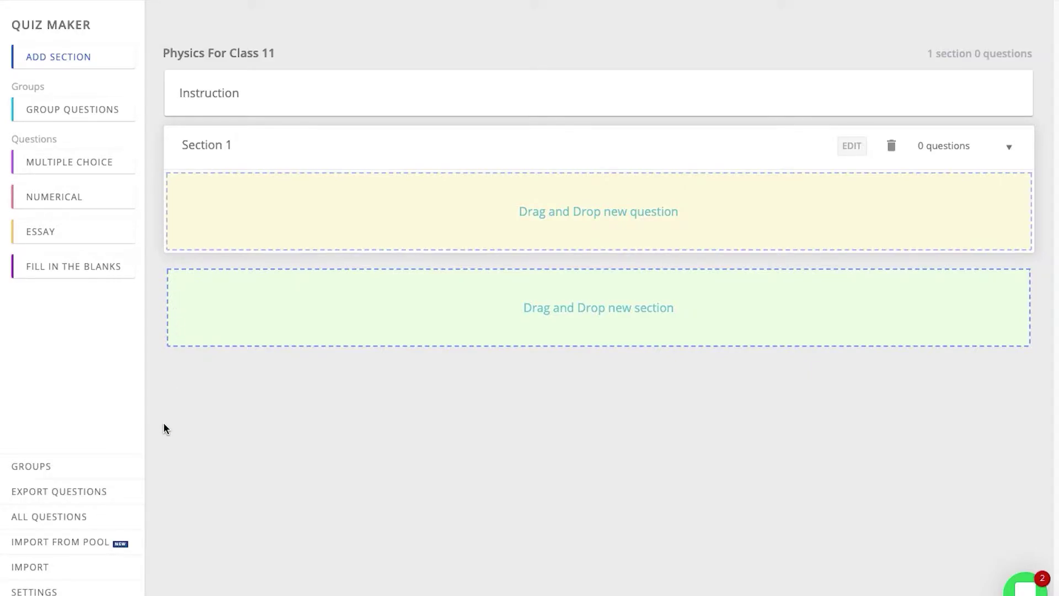
# Step: Add and save a multiple-choice molar volume question in Section 1, worth +2.0 marks and -0.5 negative
pyautogui.click(125, 161)
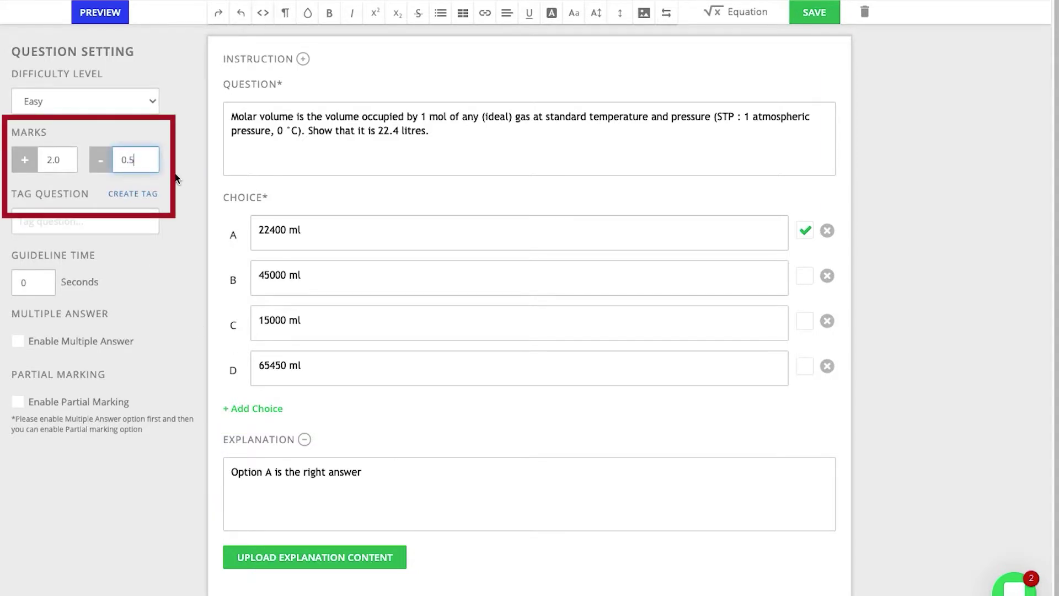
pyautogui.click(180, 191)
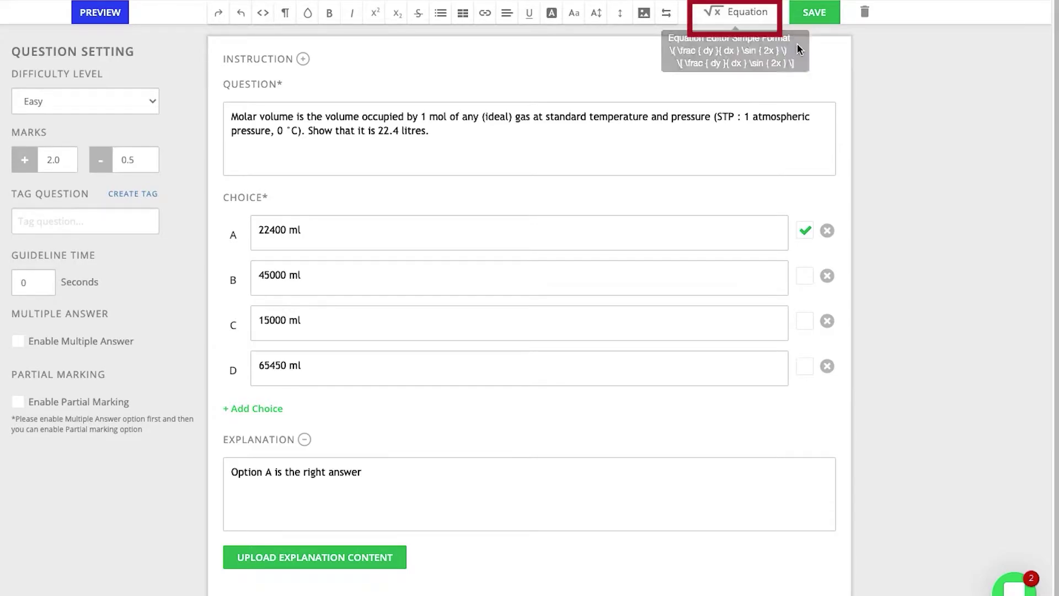
pyautogui.click(814, 12)
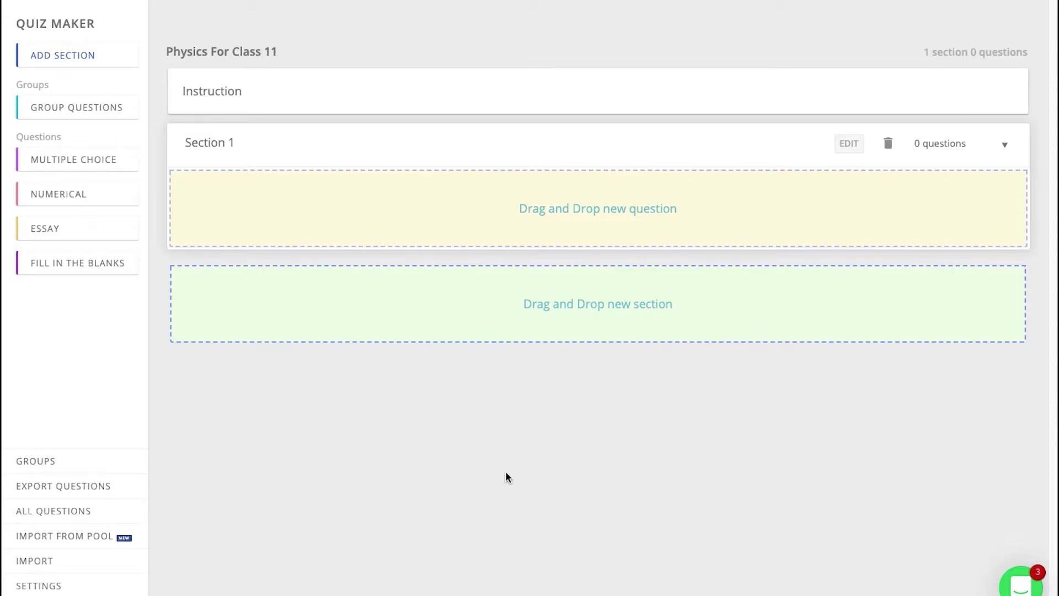
# Step: Import the Physics Exam Excel sheet, publishing five sections (Kinetics to Laws Of Motions) with 24 questions
pyautogui.click(74, 559)
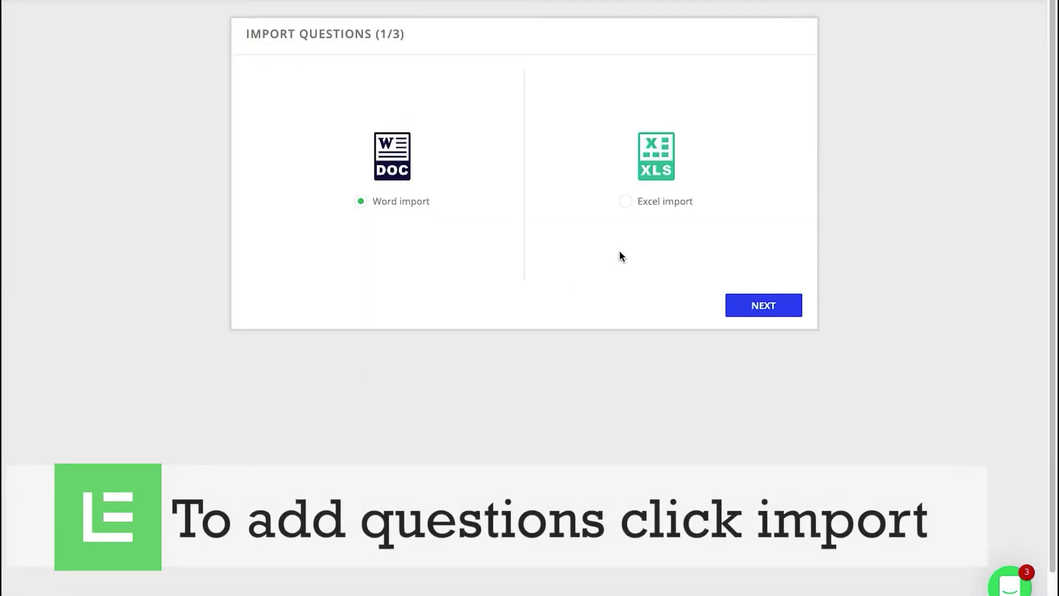
pyautogui.click(763, 305)
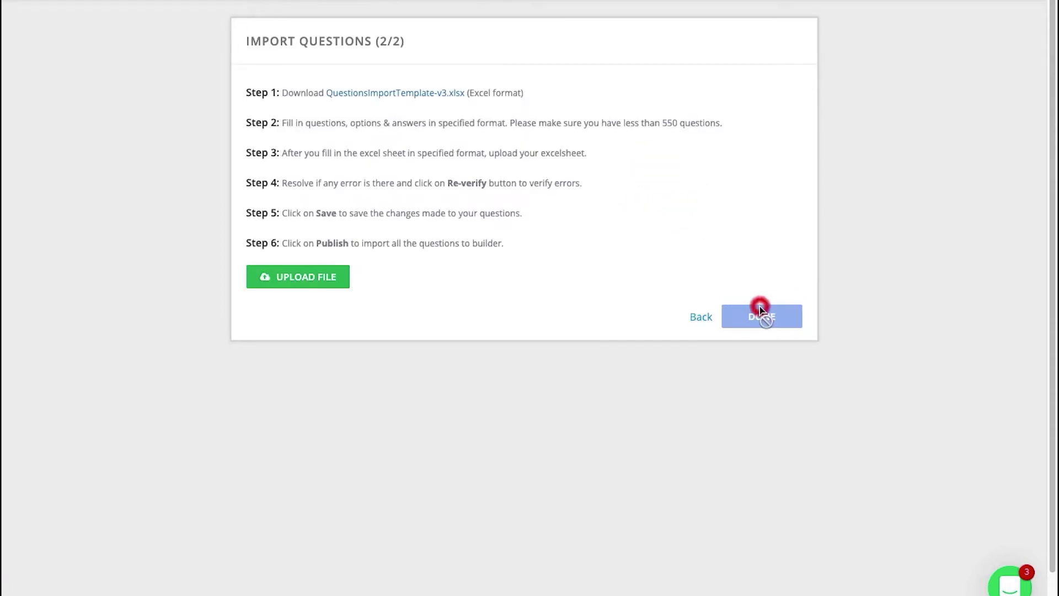
pyautogui.click(321, 282)
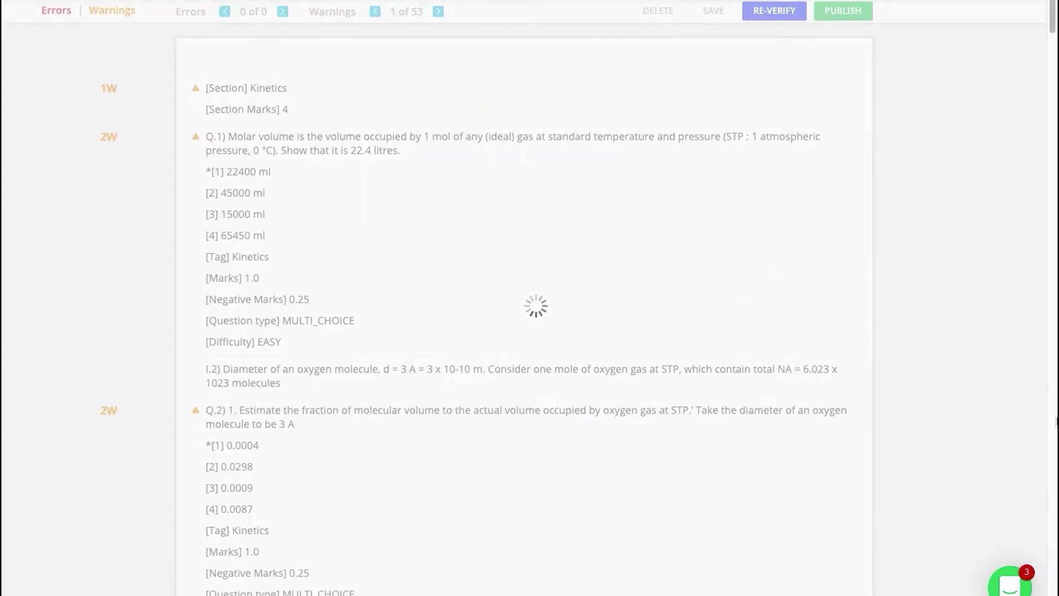
pyautogui.click(843, 11)
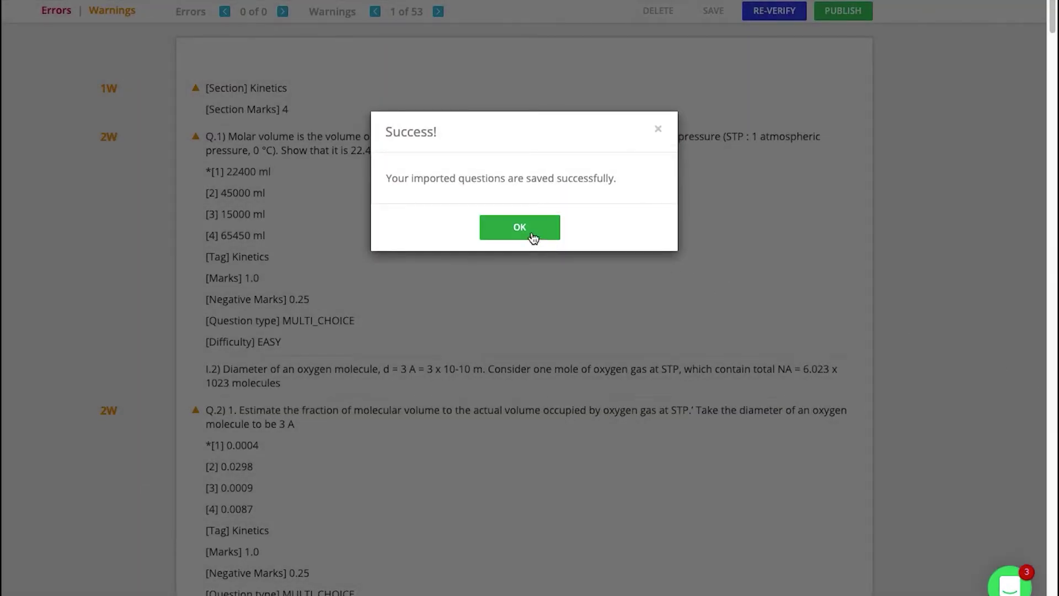
pyautogui.click(533, 237)
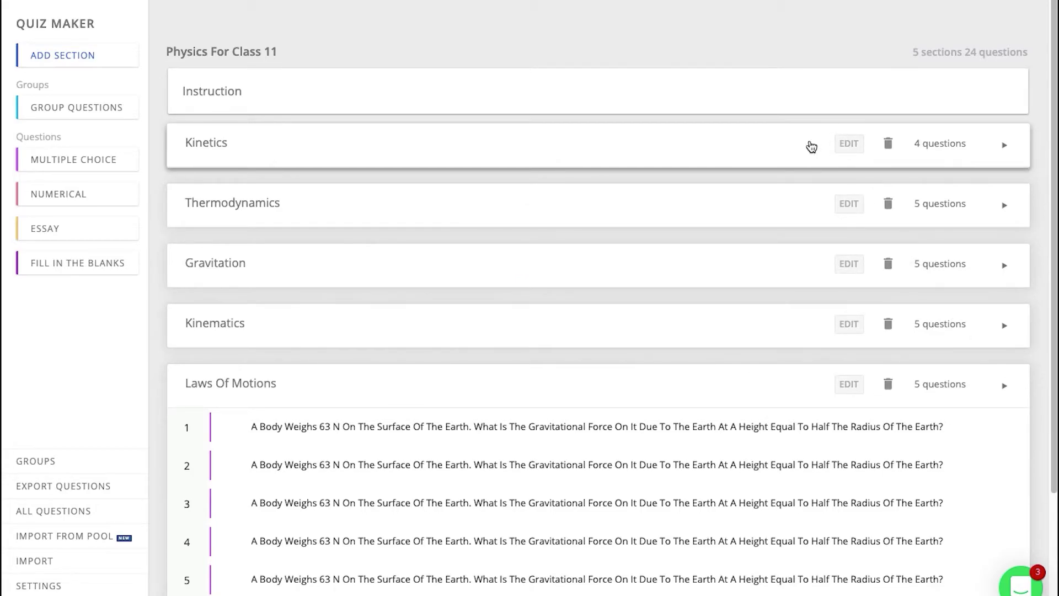
# Step: Expand the Kinetics section and browse the Class X Board Exam maths question bank
pyautogui.click(810, 147)
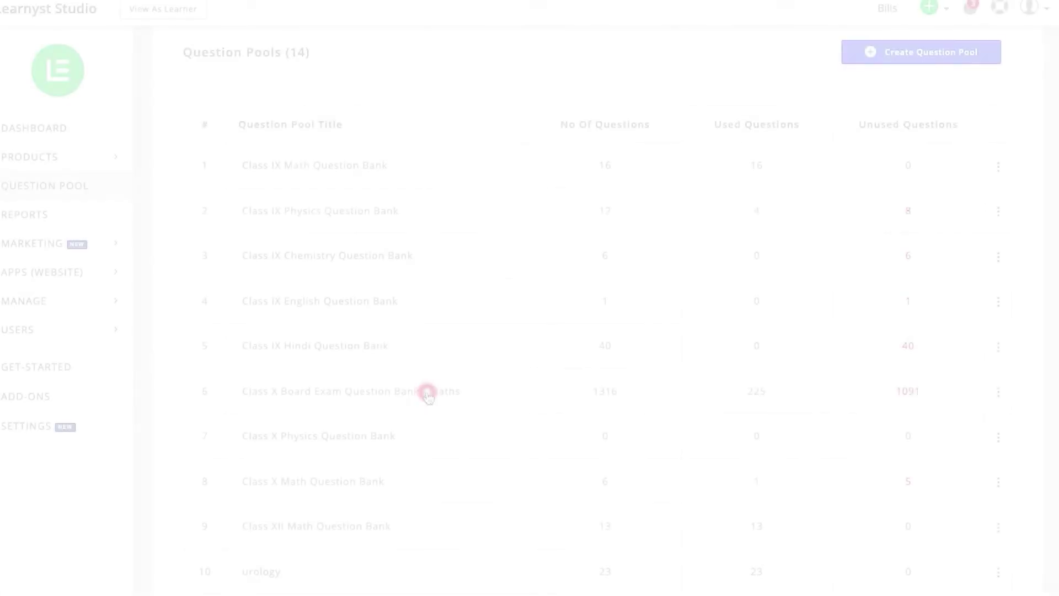
pyautogui.click(428, 391)
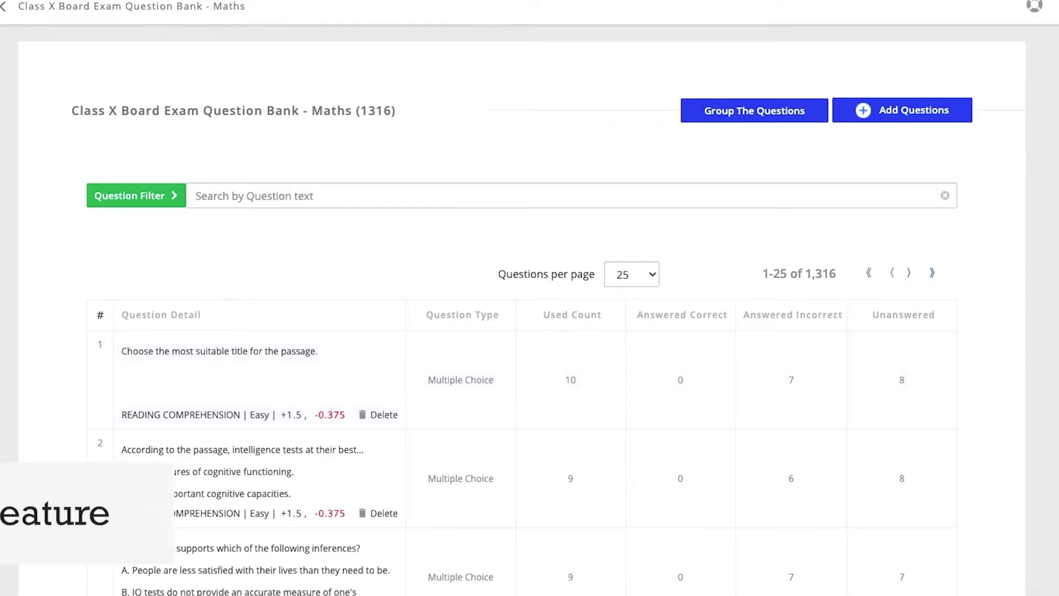
pyautogui.scroll(-2, 529, 331)
pyautogui.scroll(-3, 529, 331)
pyautogui.scroll(-2, 530, 331)
pyautogui.scroll(-3, 530, 331)
pyautogui.scroll(-2, 530, 331)
pyautogui.scroll(-2, 529, 331)
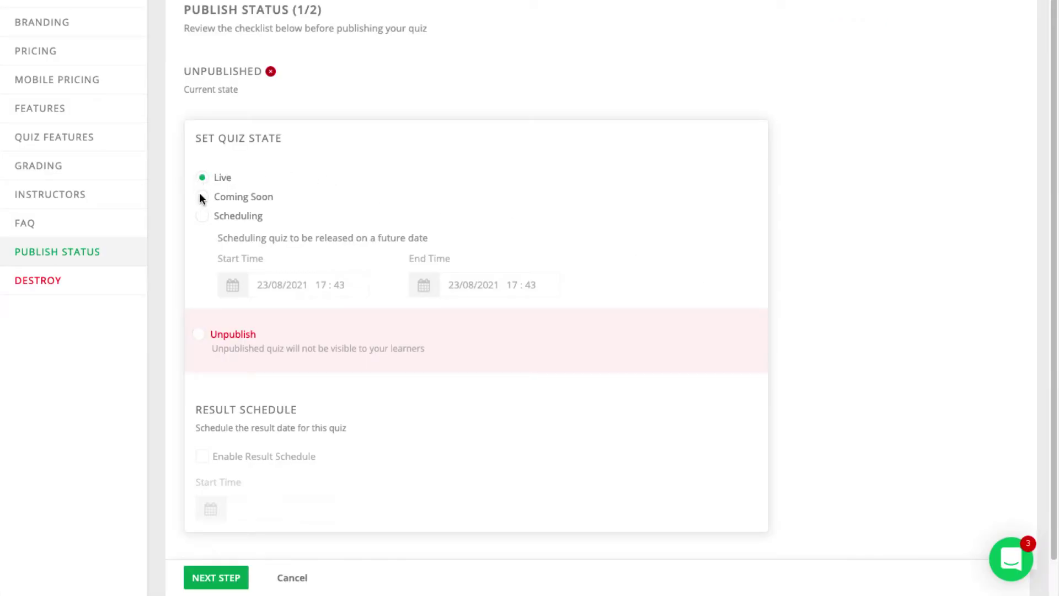
# Step: Publish the Physics For Class 11 quiz with Live status and acknowledge the success message
pyautogui.click(217, 575)
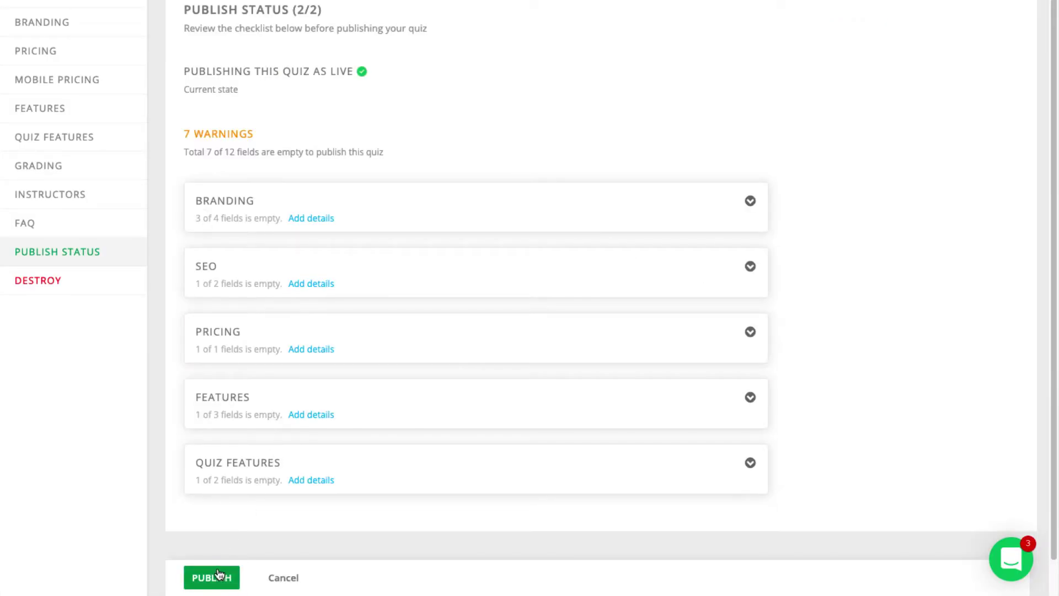
pyautogui.click(213, 577)
pyautogui.click(532, 195)
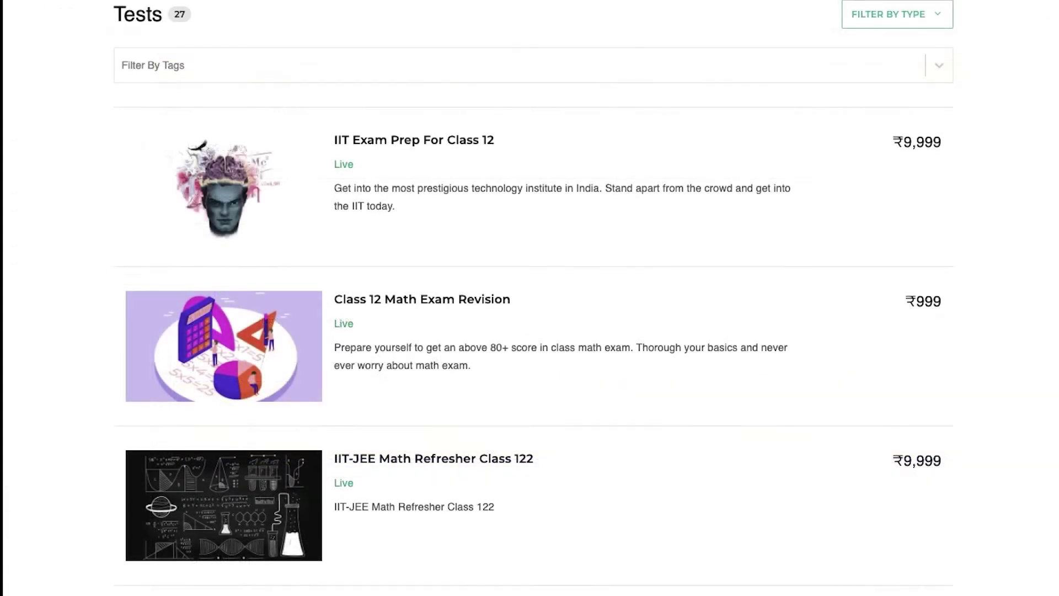